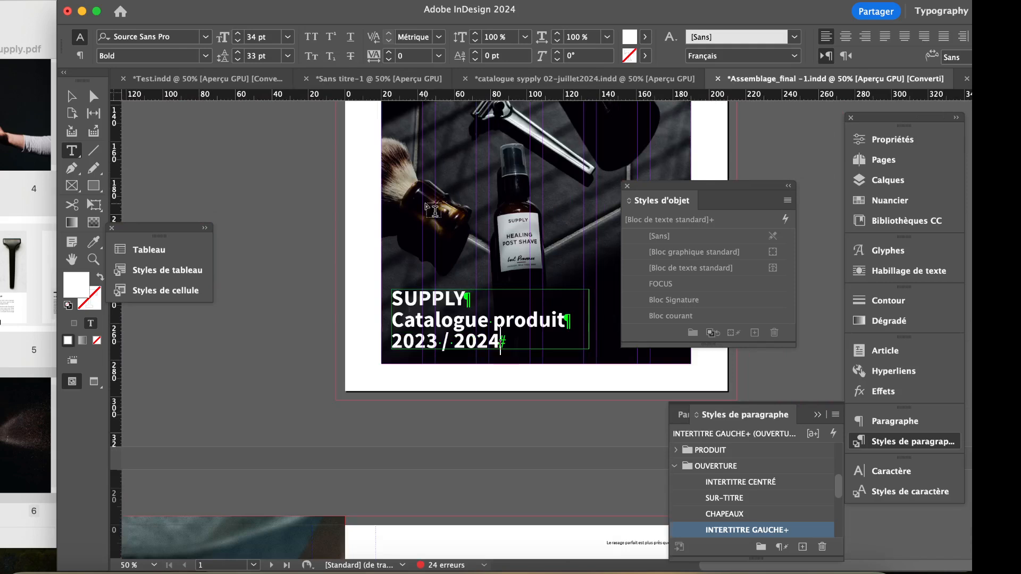
Step: Show the page thumbnails and look through the Assemblage_final -1 catalogue from the cover to the product spread at page 9
scroll(501, 347, "down", 2)
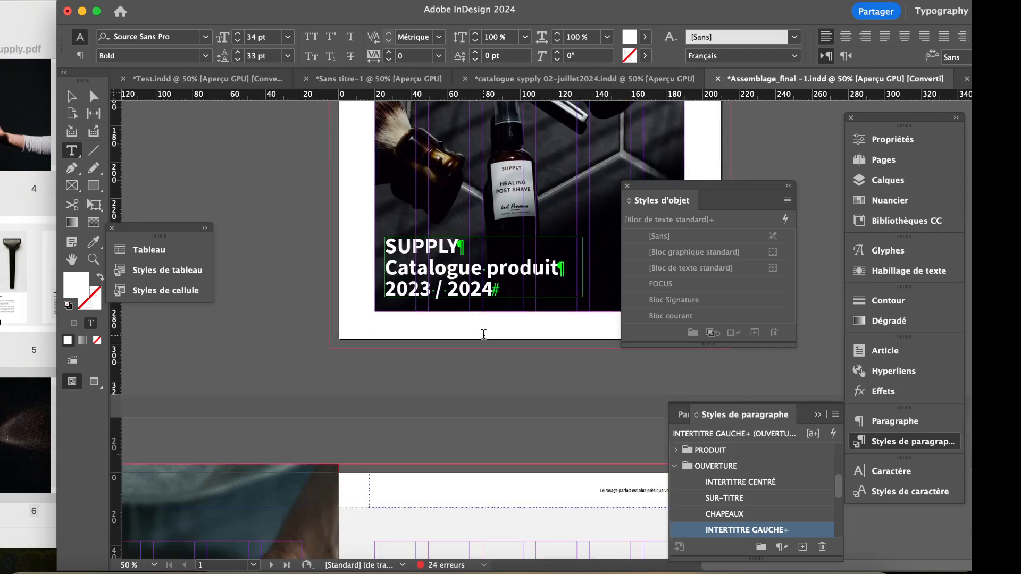
left_click(906, 161)
scroll(798, 367, "down", 5)
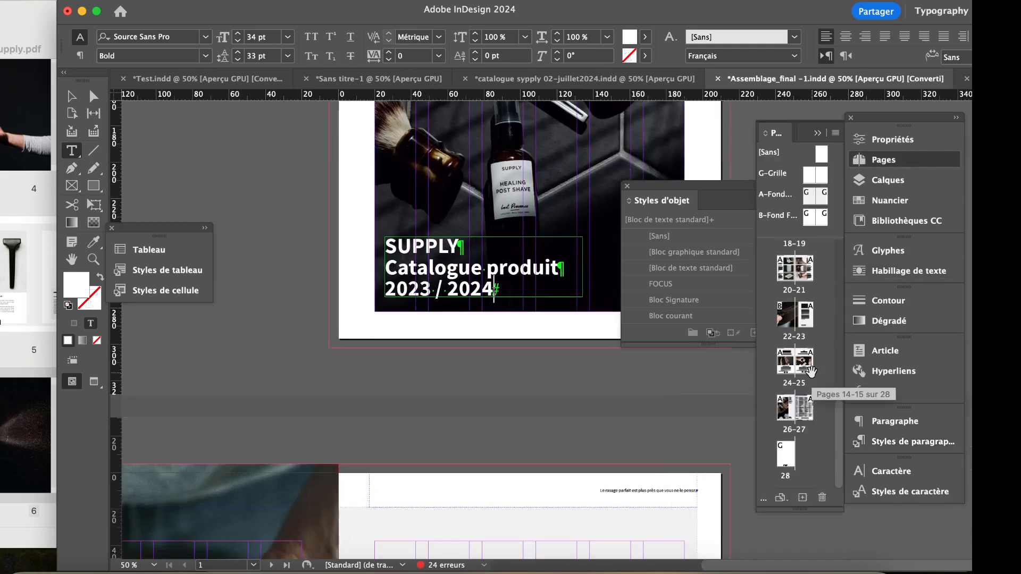
scroll(532, 326, "up", 5)
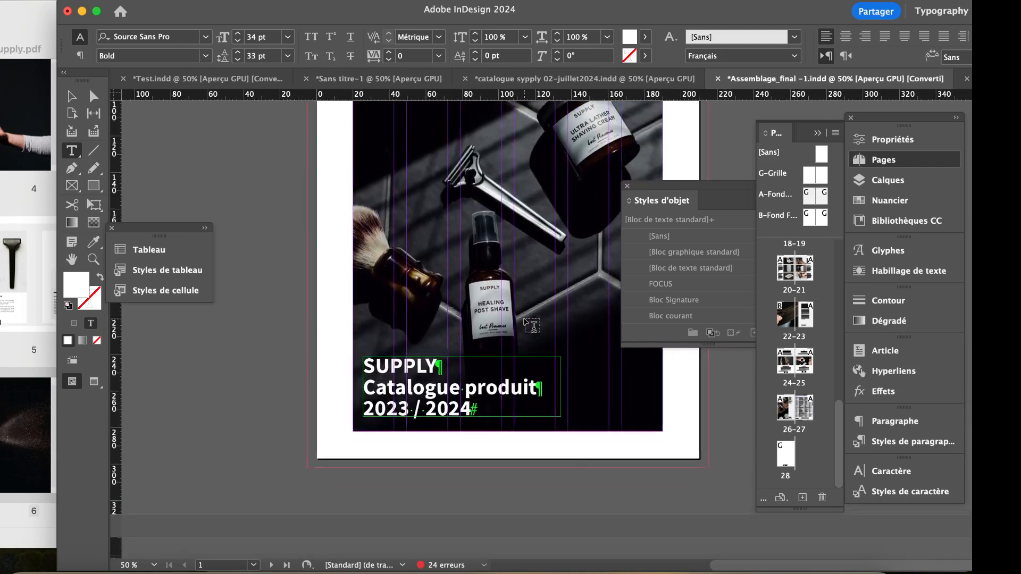
scroll(531, 326, "up", 5)
scroll(532, 325, "down", 5)
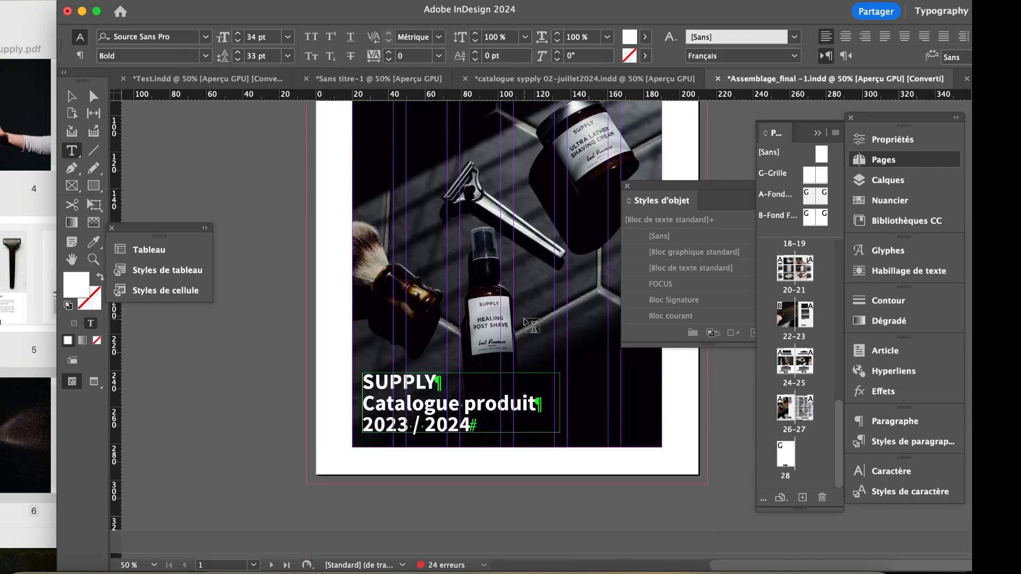
scroll(531, 326, "down", 8)
scroll(532, 325, "down", 10)
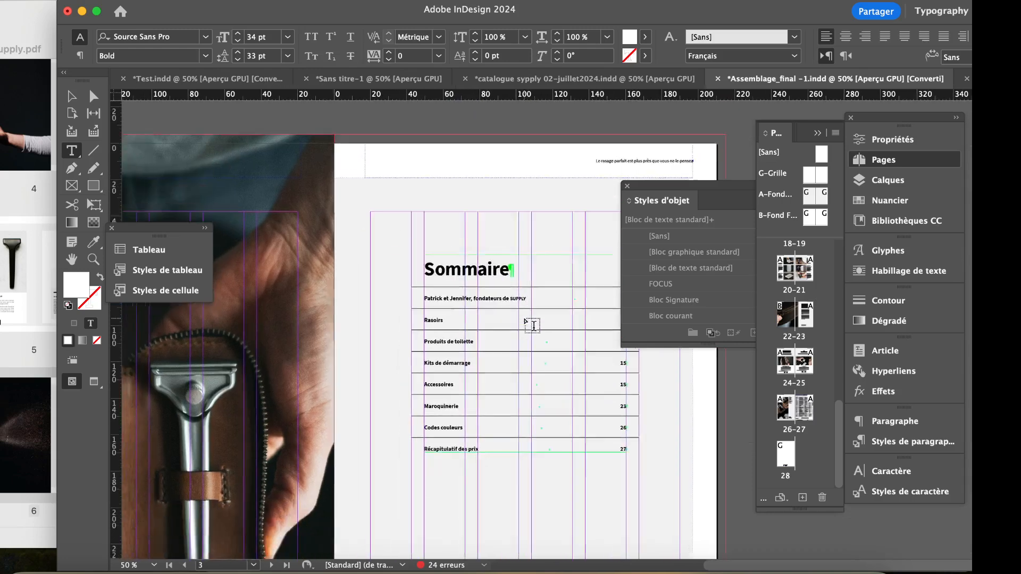
scroll(533, 325, "down", 20)
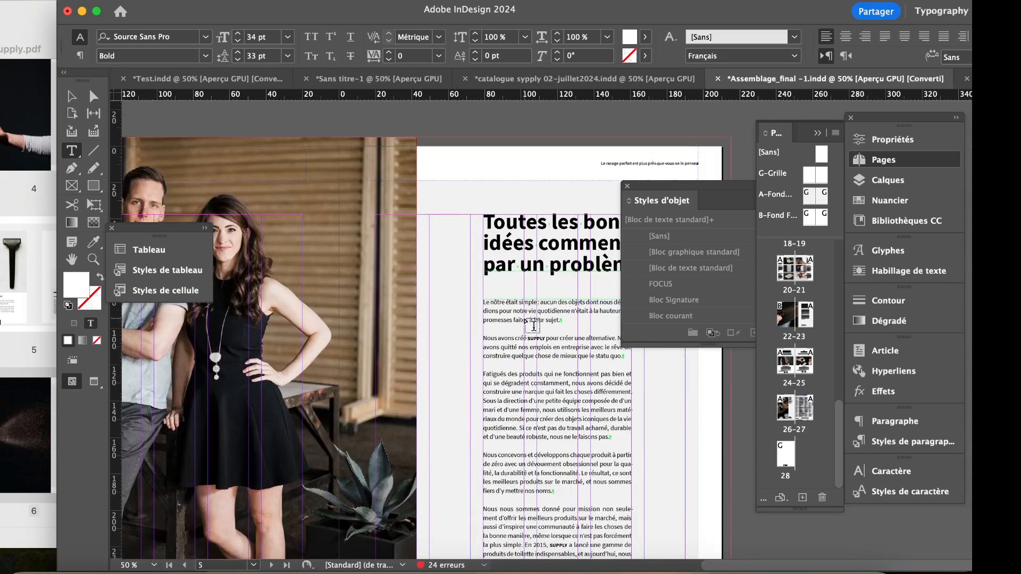
scroll(533, 325, "down", 6)
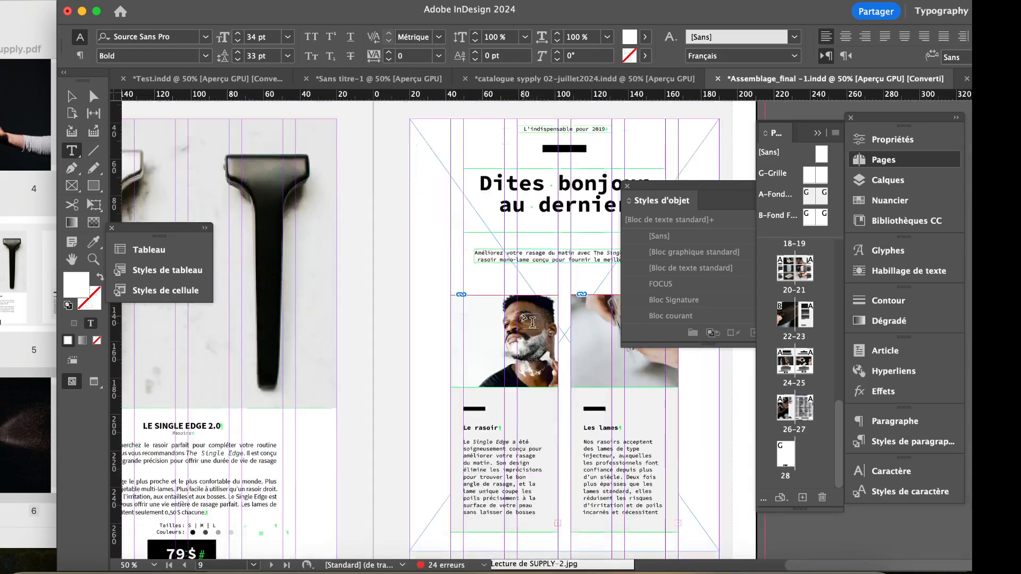
Step: Switch the Assemblage_final -1 catalogue's display to CPU preview
scroll(533, 325, "up", 10)
scroll(534, 326, "left", 4)
left_click(305, 1)
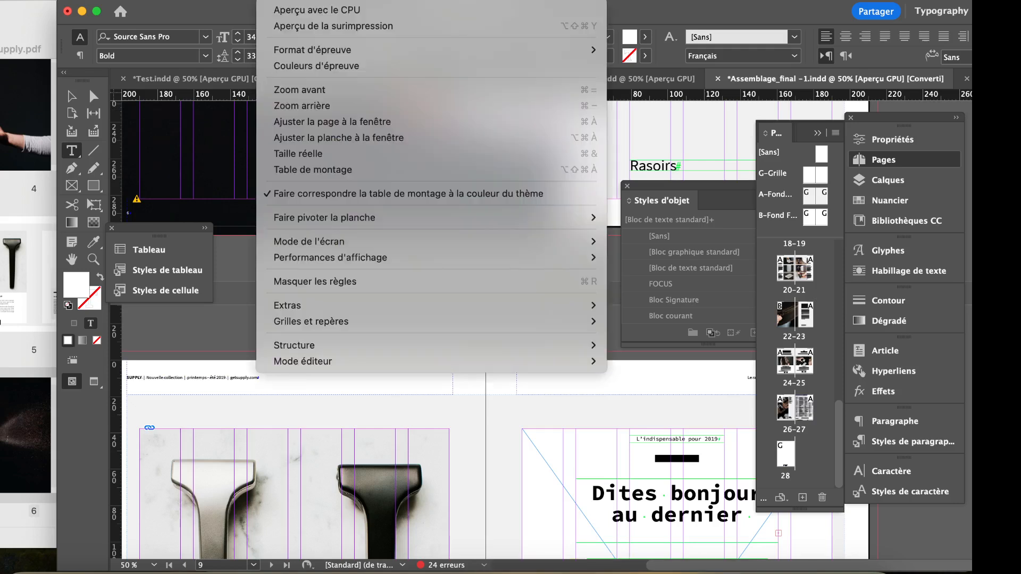
left_click(306, 11)
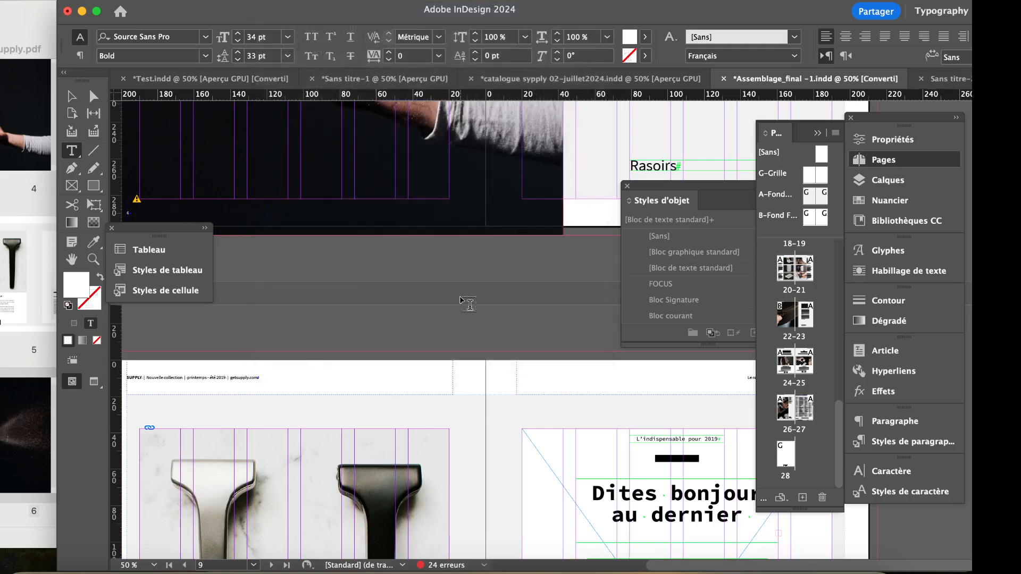
Step: Examine the column grid and layout of the section openers and product pages from page 7 to page 17
scroll(466, 303, "up", 10)
scroll(467, 303, "up", 5)
scroll(467, 303, "right", 3)
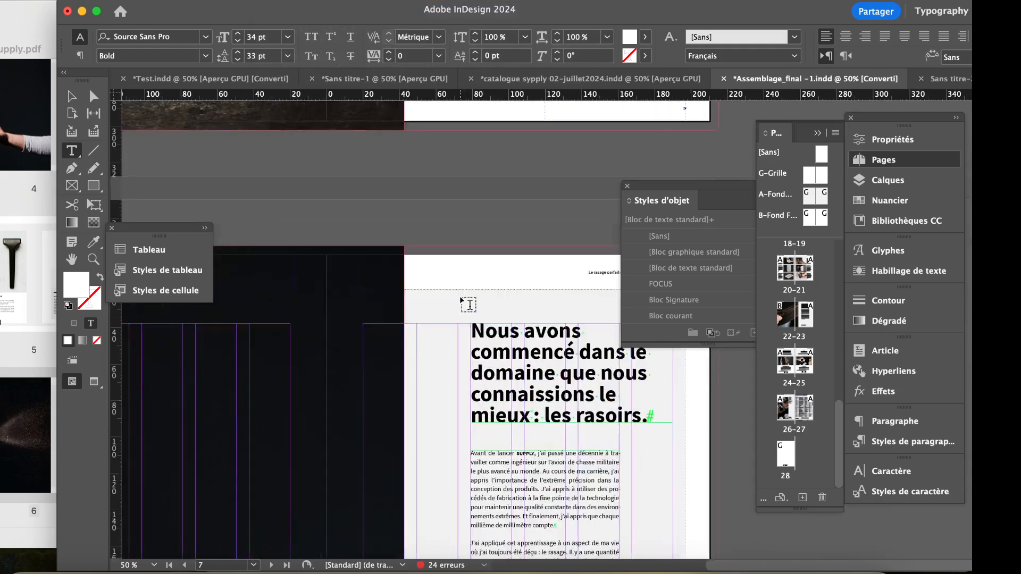
scroll(468, 304, "down", 20)
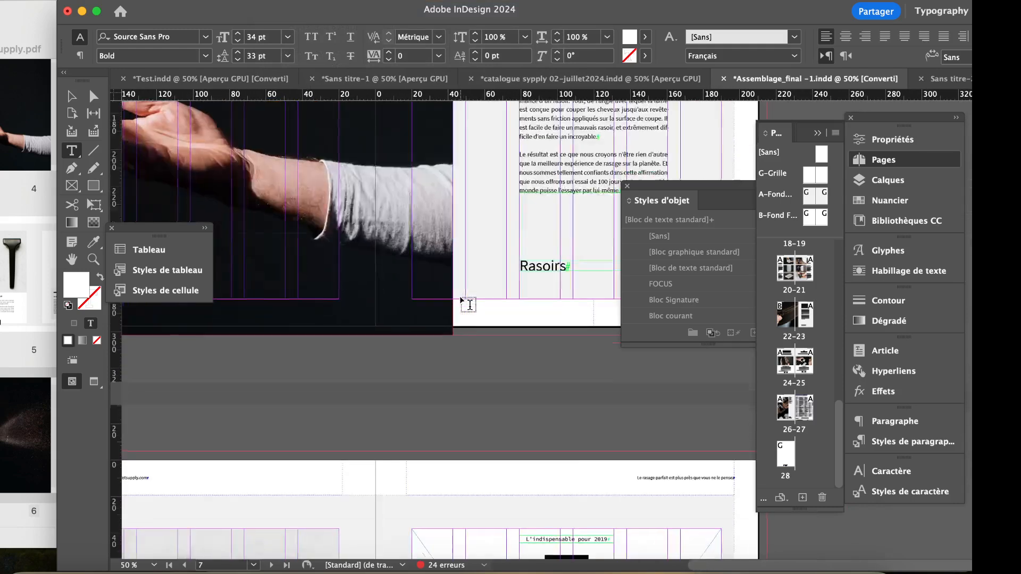
scroll(469, 304, "down", 15)
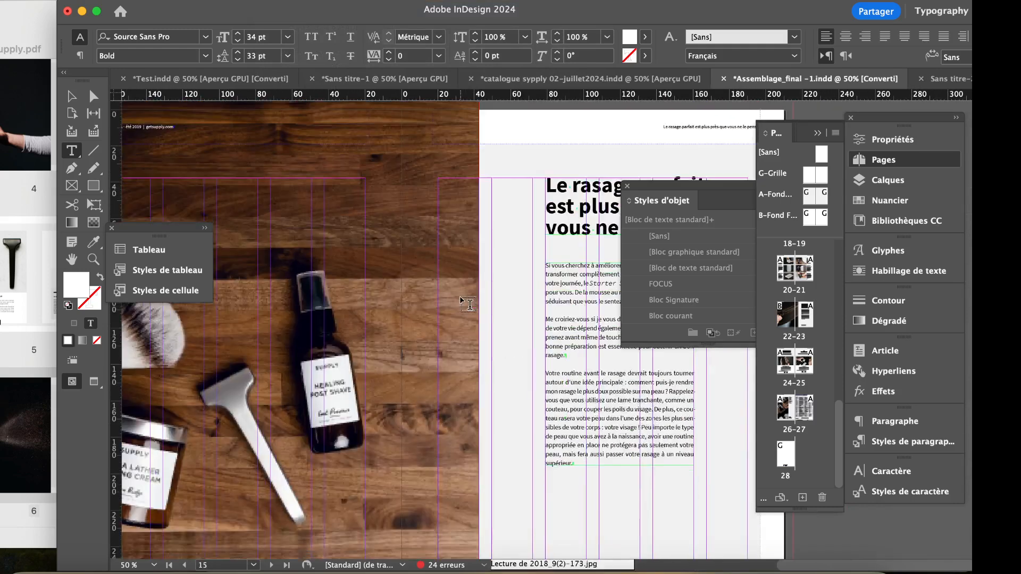
scroll(460, 299, "down", 2)
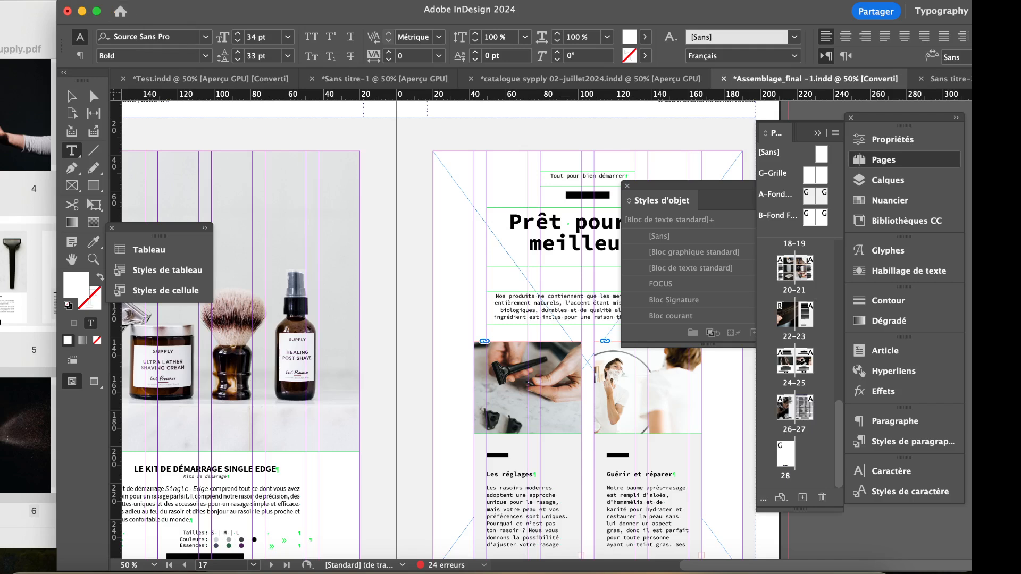
Step: Shift the application window slightly aside and open the setup dialog for a new document
left_click(27, 0)
left_click(363, 18)
left_click_drag(299, 18, 311, 18)
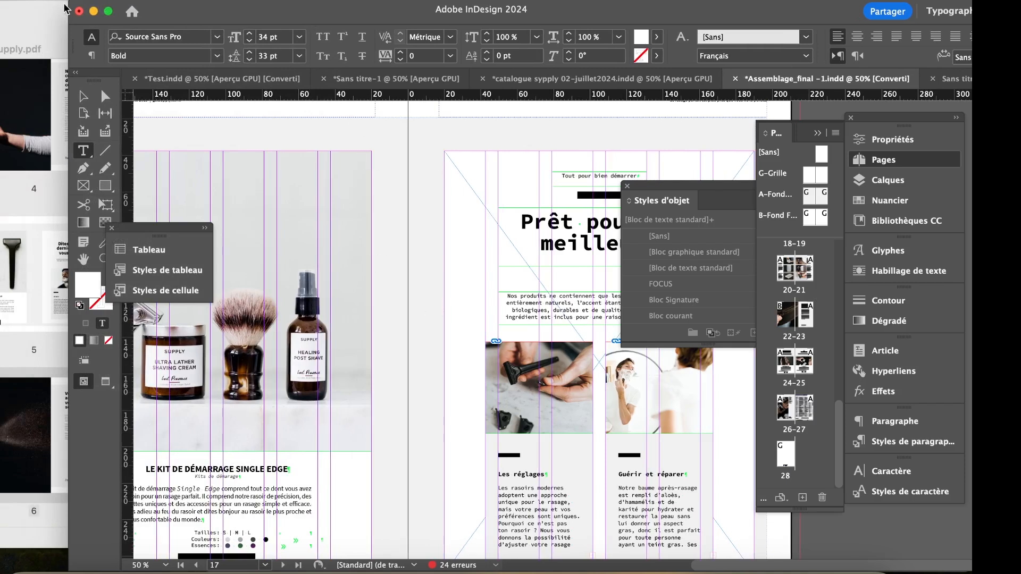
left_click(27, 0)
mouse_move(212, 10)
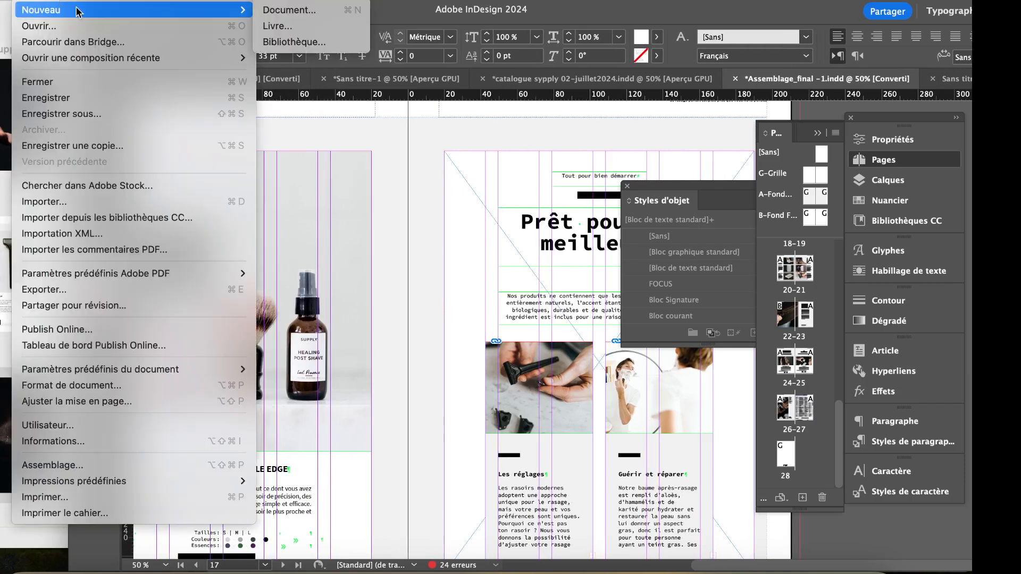
left_click(322, 17)
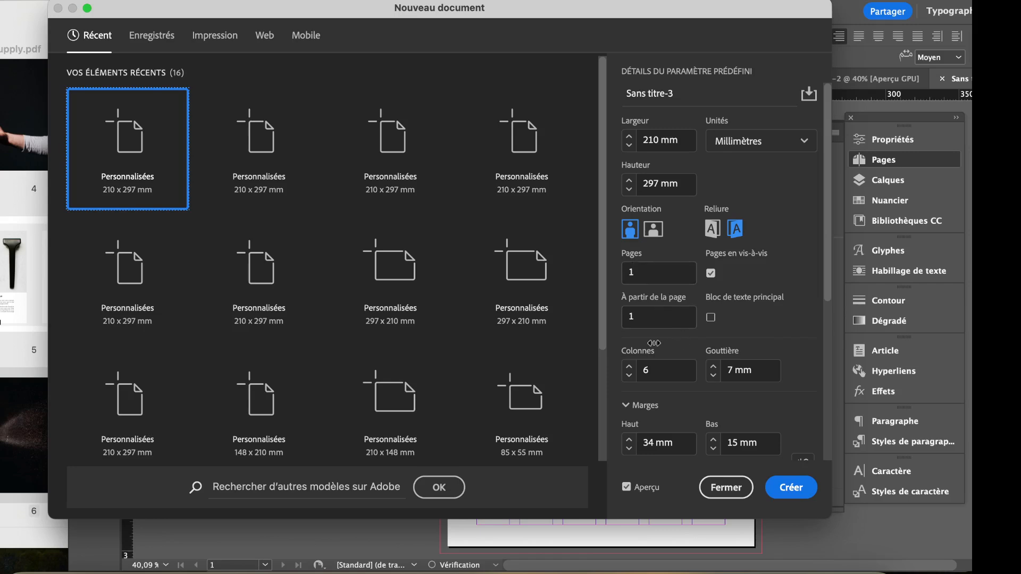
Step: Create a 210 x 297 mm facing-pages document with 6 columns, 7 mm gutter and margins of 34 top, 15 bottom, 20 inside and 20 mm outside
scroll(703, 372, "down", 1)
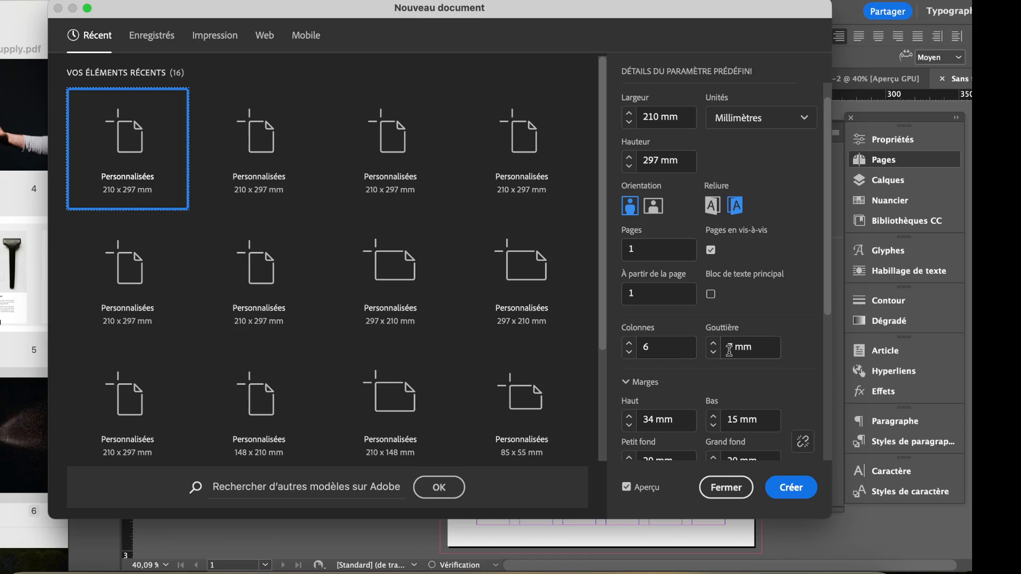
scroll(682, 403, "down", 3)
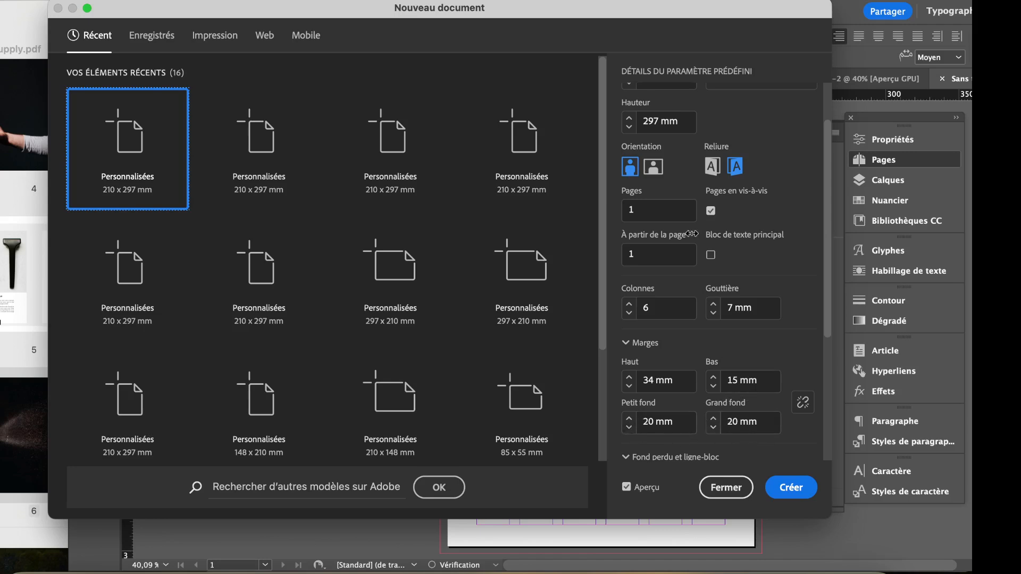
left_click_drag(325, 8, 378, 4)
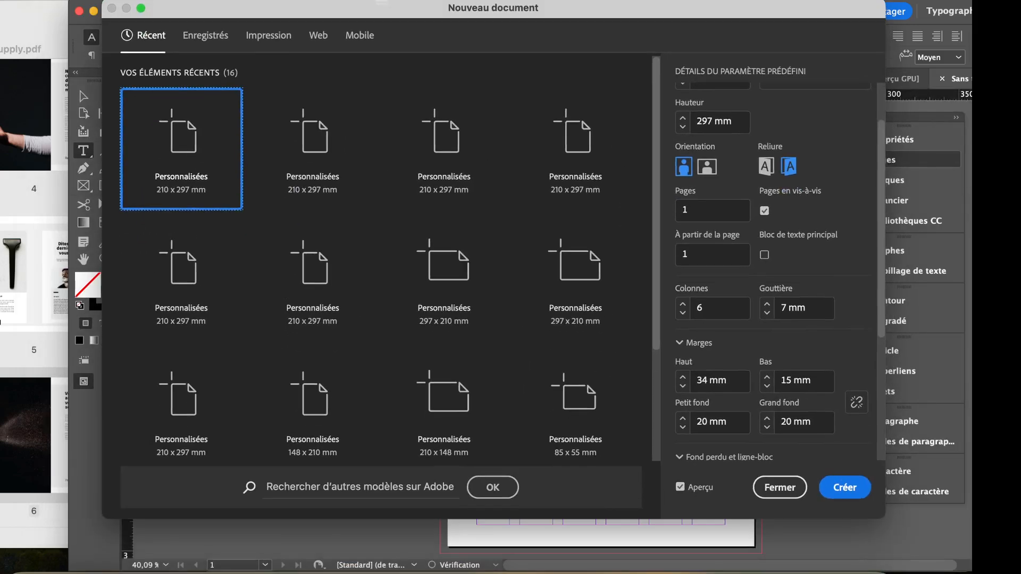
scroll(445, 347, "down", 3)
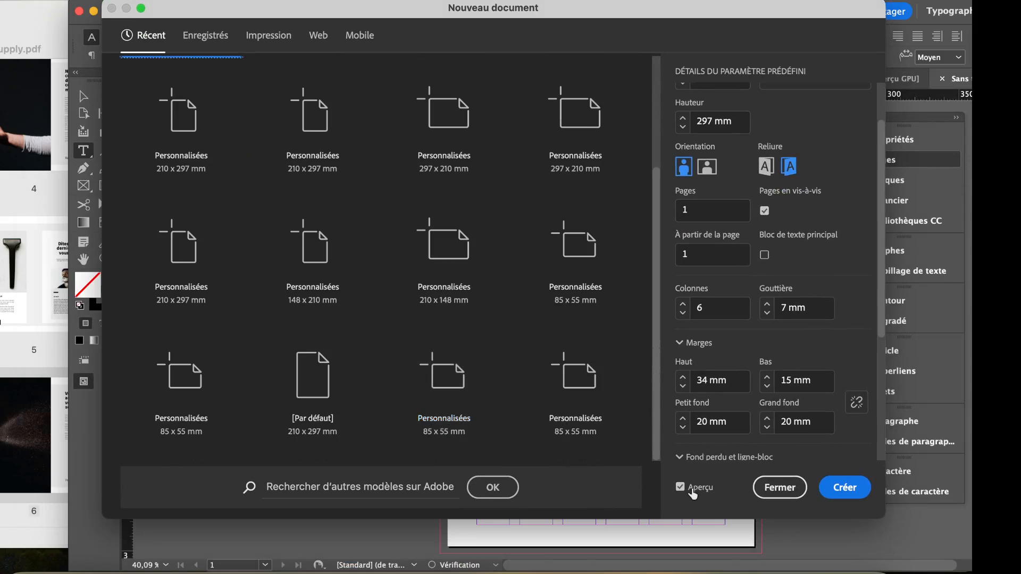
left_click_drag(552, 8, 254, 10)
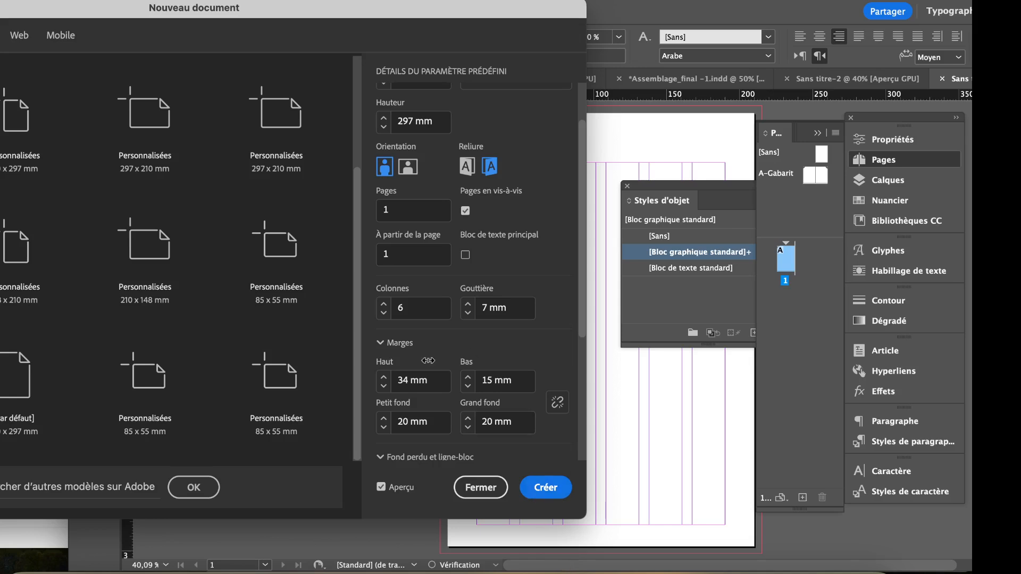
left_click(544, 488)
scroll(505, 430, "right", 3)
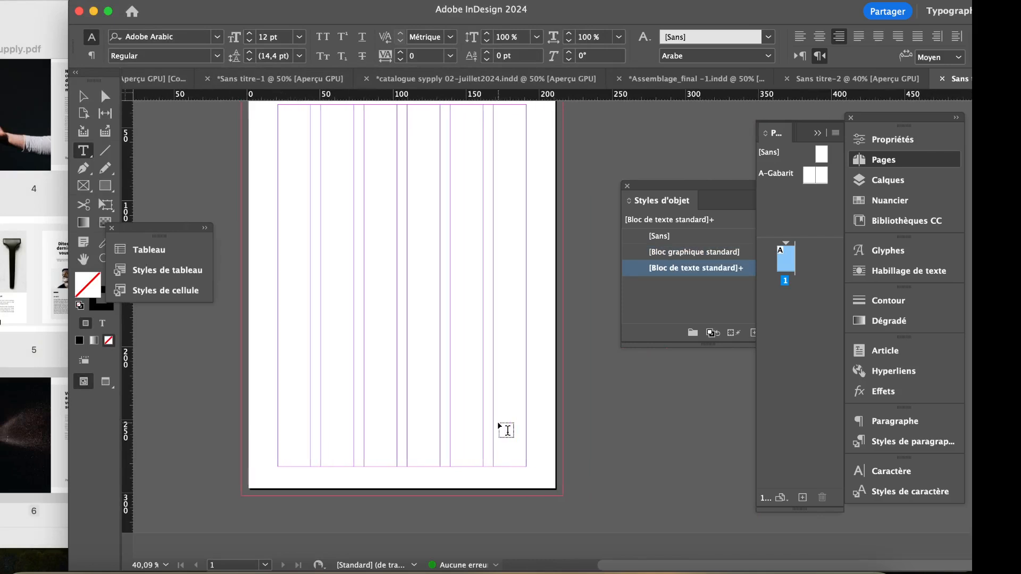
scroll(505, 430, "left", 2)
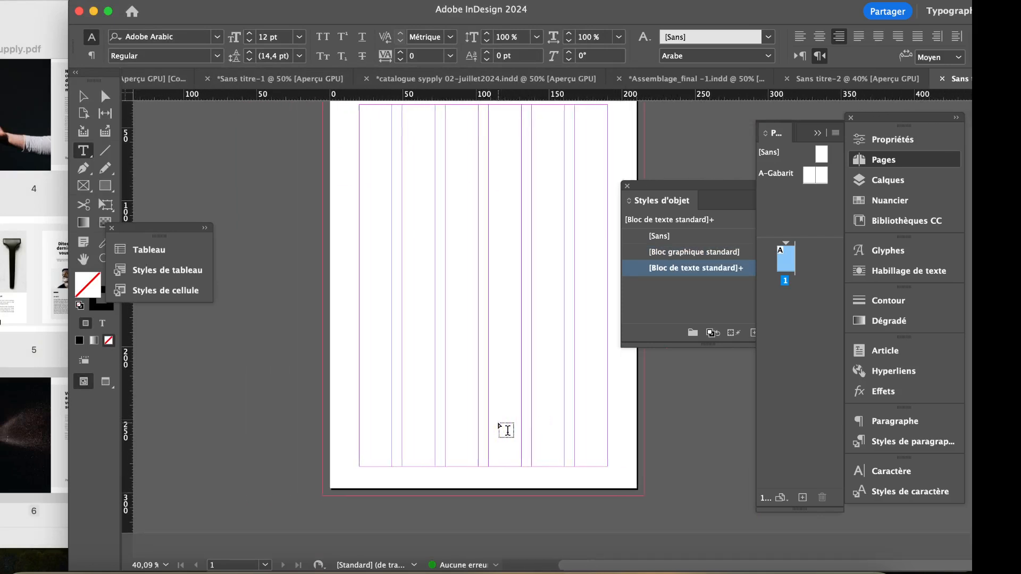
scroll(505, 430, "up", 3)
scroll(505, 429, "left", 1)
scroll(505, 430, "up", 1)
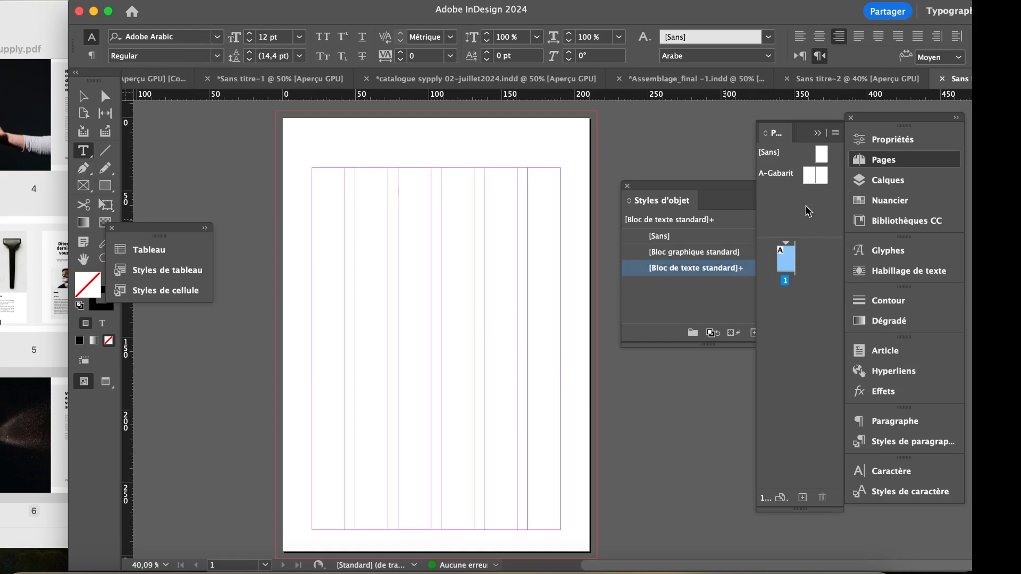
left_click(904, 165)
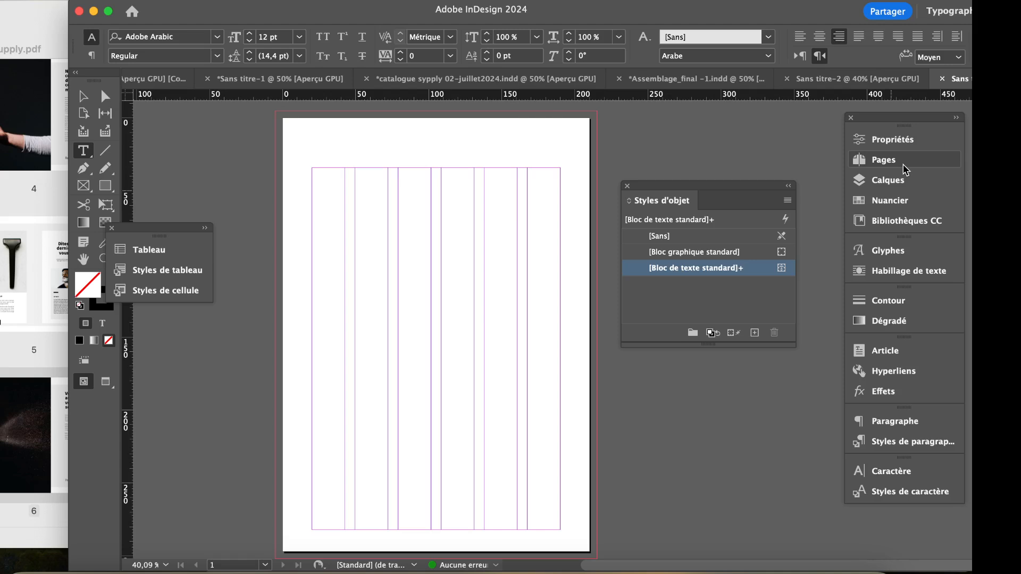
left_click(904, 163)
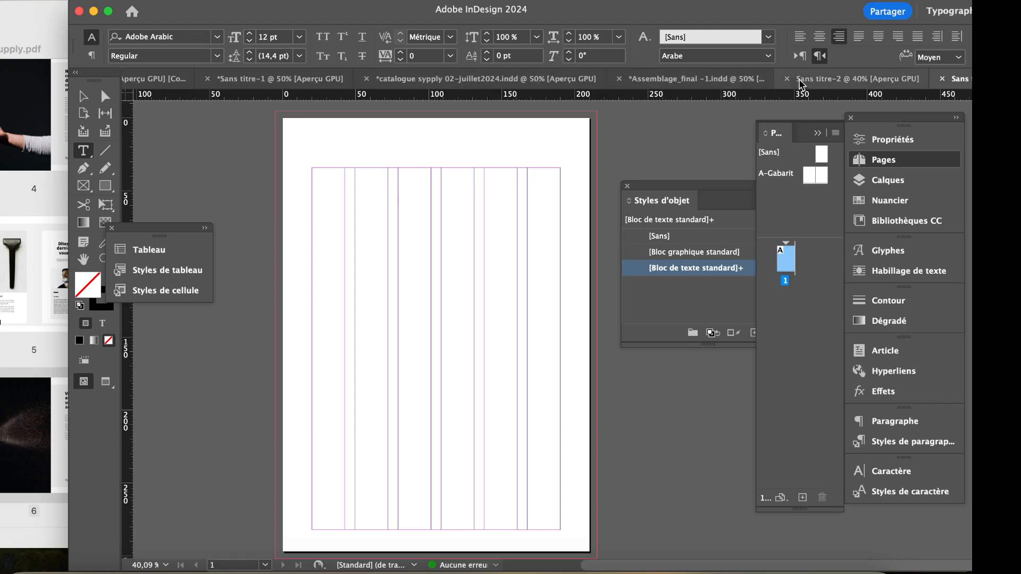
Step: Go back to Assemblage_final -1.indd and examine its master page list and the running headers on the spreads around pages 12 to 17
left_click(684, 85)
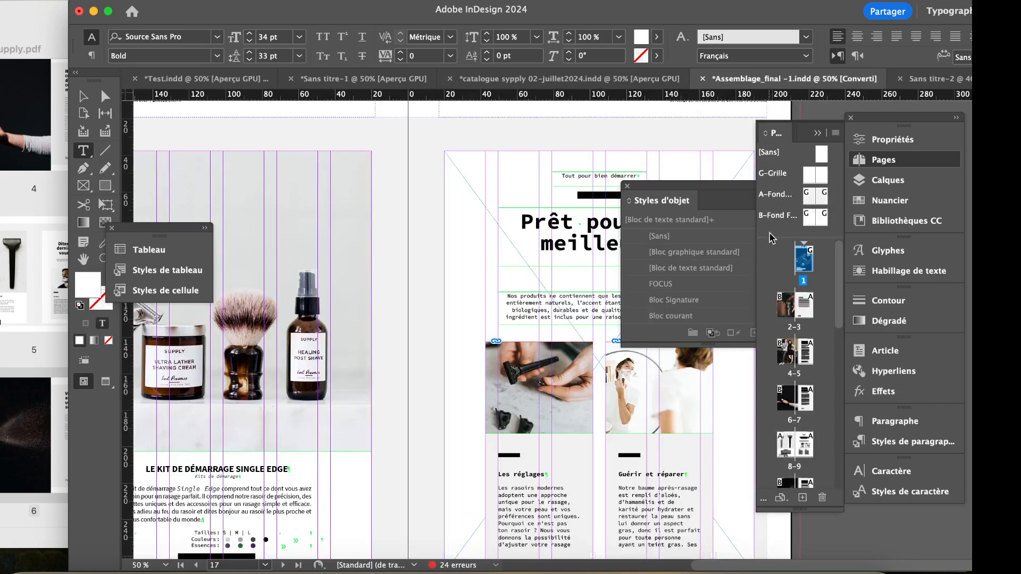
scroll(343, 308, "up", 3)
scroll(343, 309, "right", 3)
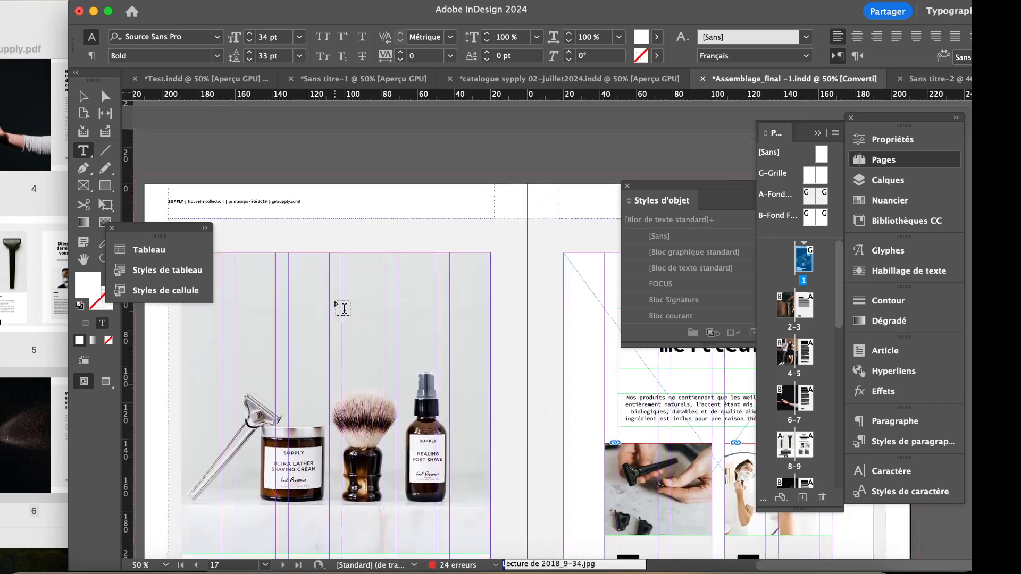
scroll(343, 309, "up", 10)
scroll(343, 308, "left", 3)
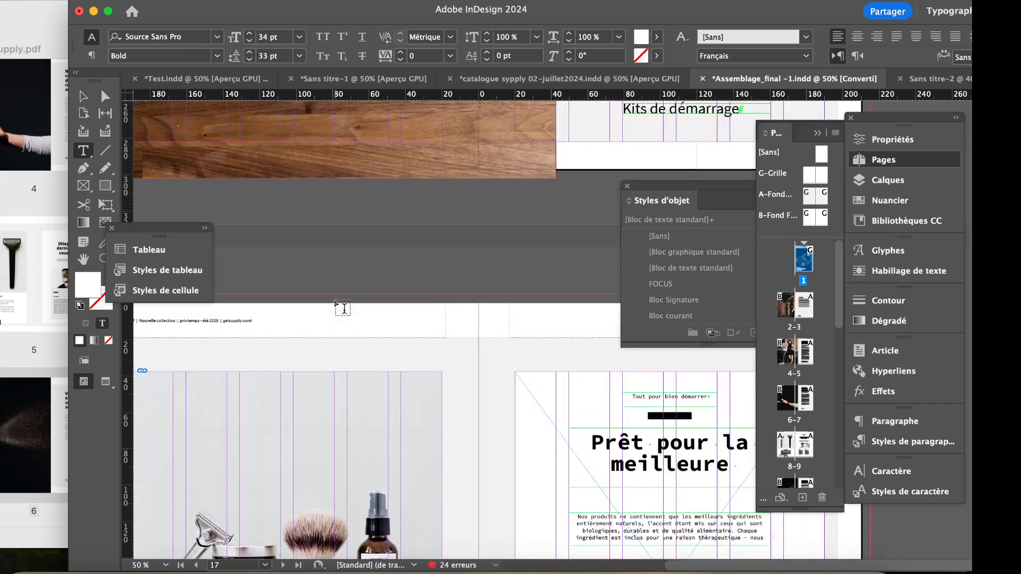
scroll(343, 308, "up", 5)
scroll(343, 309, "right", 3)
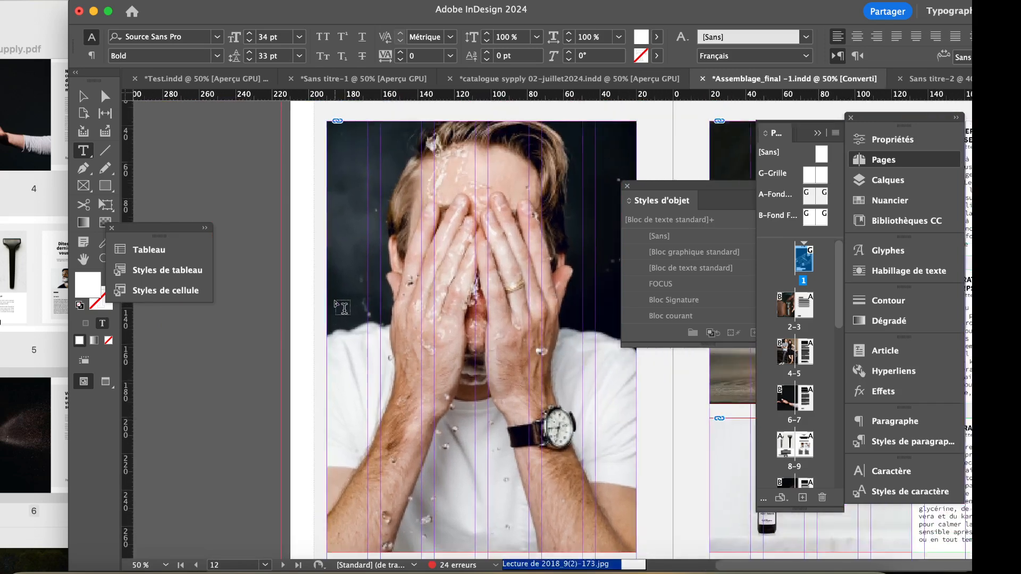
scroll(343, 307, "up", 2)
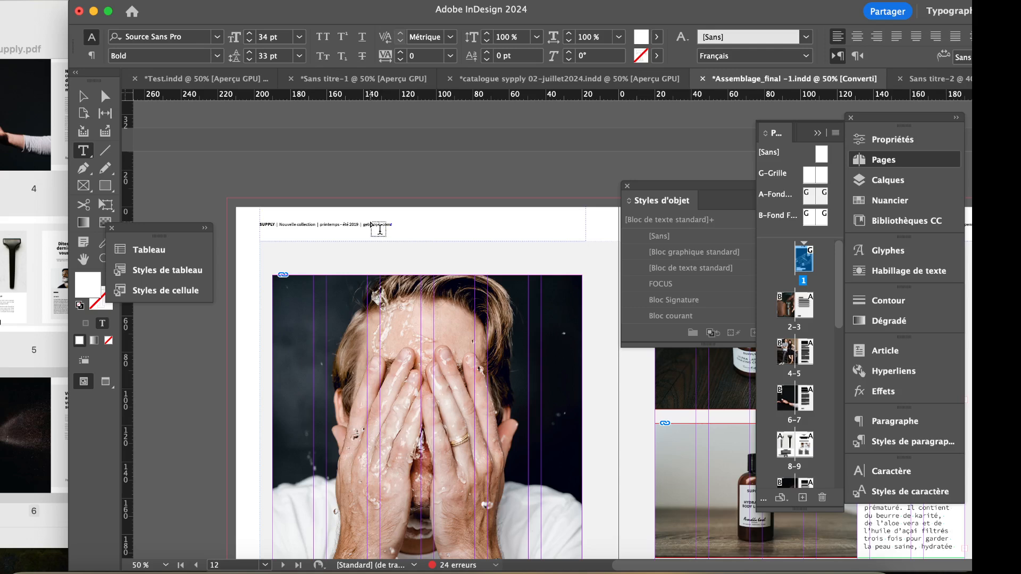
scroll(379, 230, "down", 10)
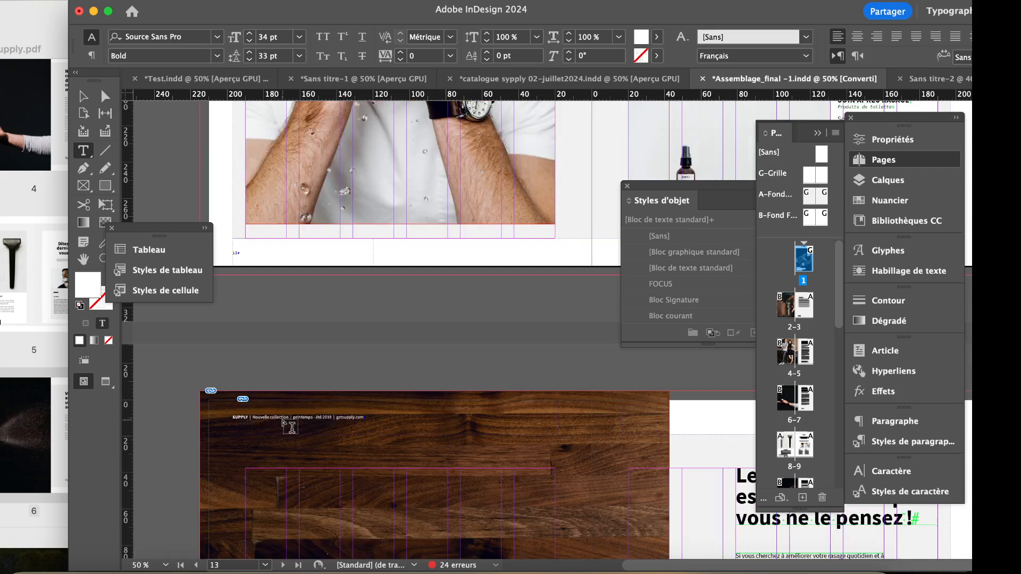
Step: Switch to the Sans titre-2 document and rename its A-Gabarit master to prefix G and name Grille
left_click(928, 74)
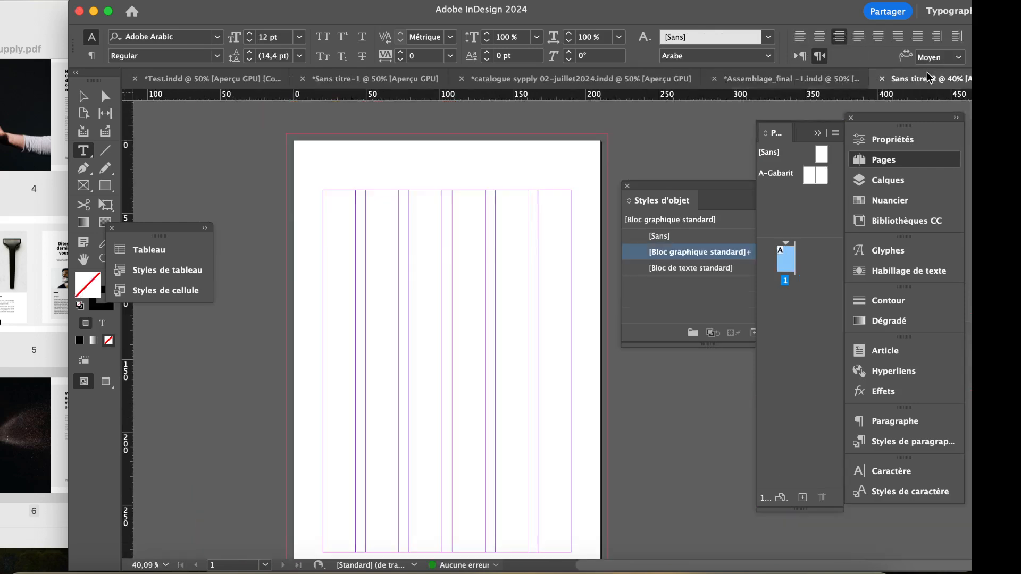
right_click(781, 177)
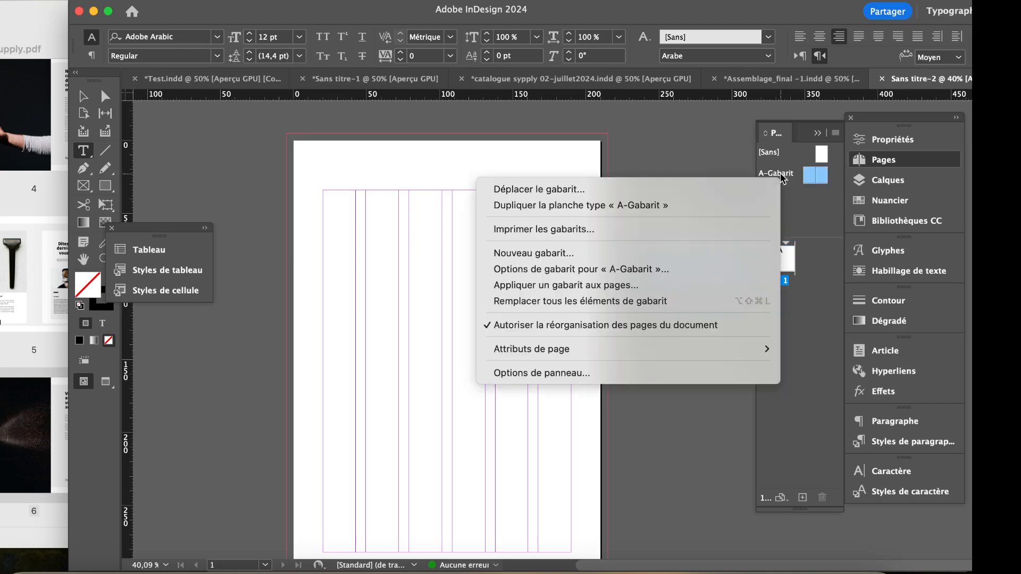
left_click(531, 269)
type("G")
key("Tab")
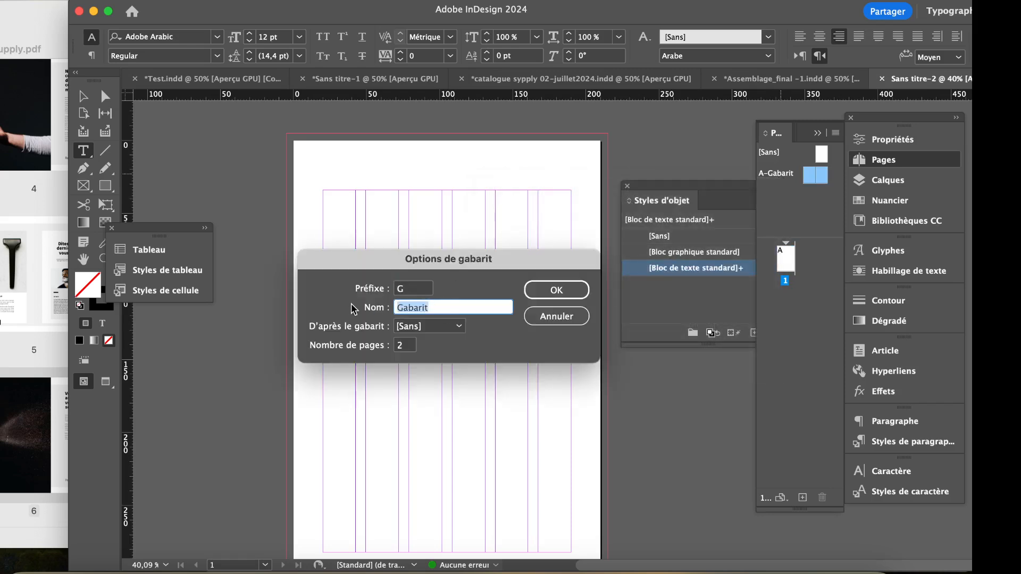
type("Grille")
left_click(575, 294)
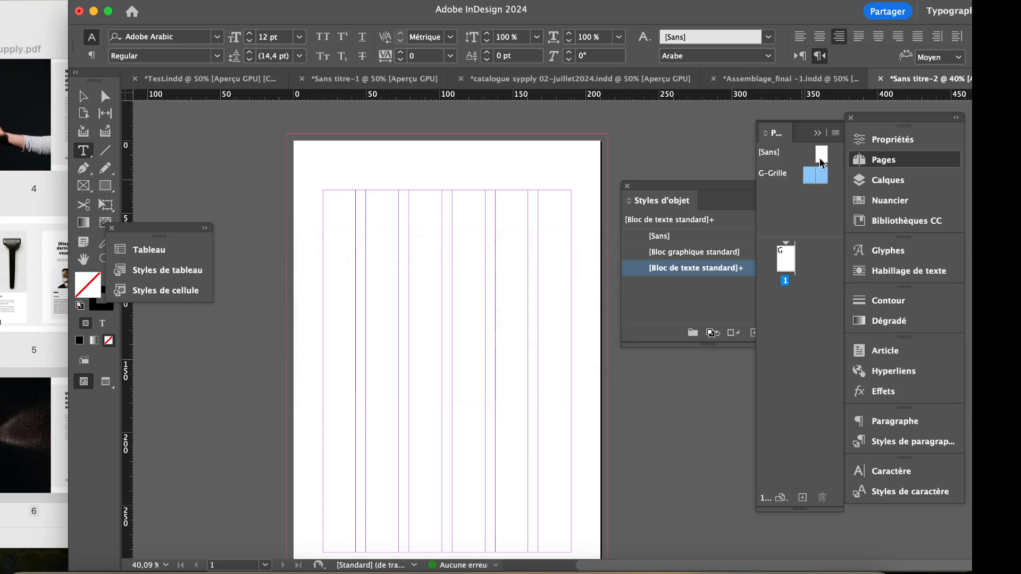
Step: Create a two-page A4 master with prefix A named Fond Clair, based on G-Grille
left_click(835, 134)
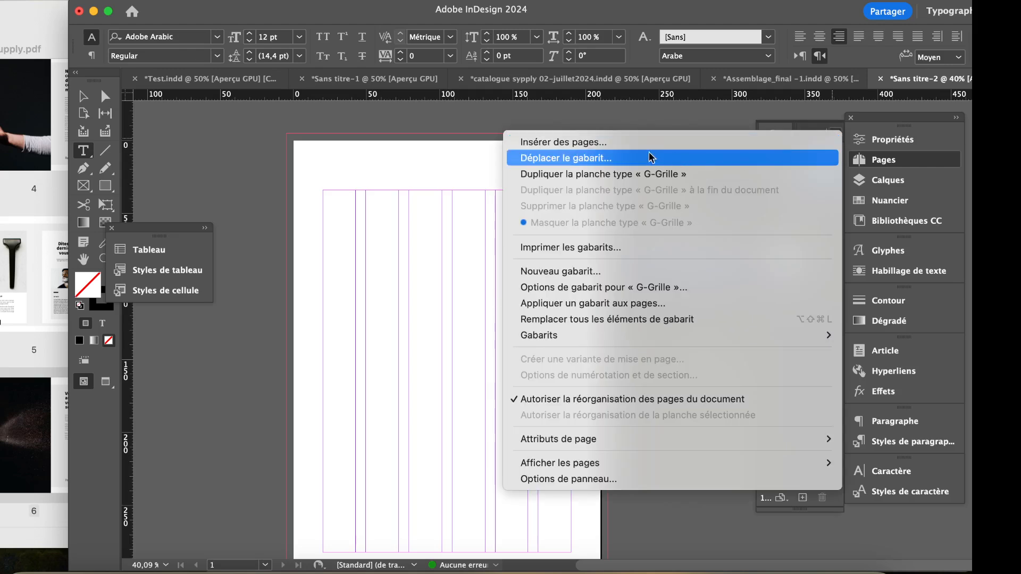
left_click(576, 274)
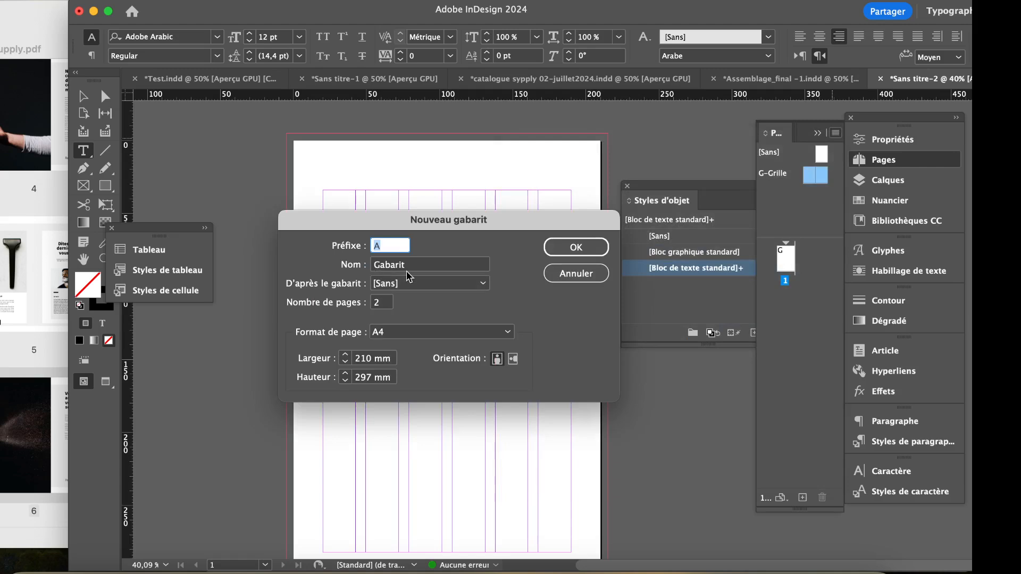
key("Tab")
type("F")
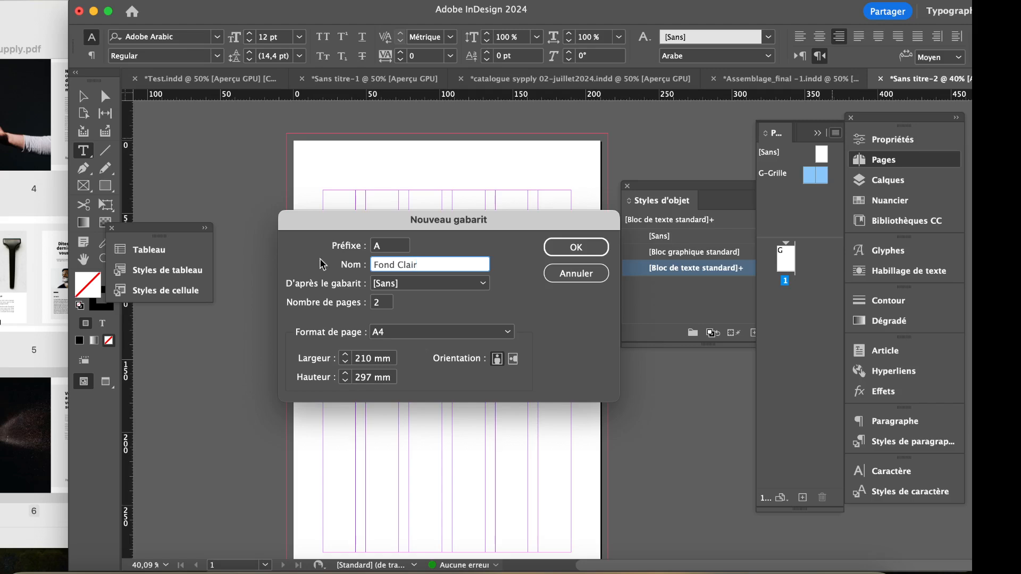
left_click(484, 289)
left_click(435, 318)
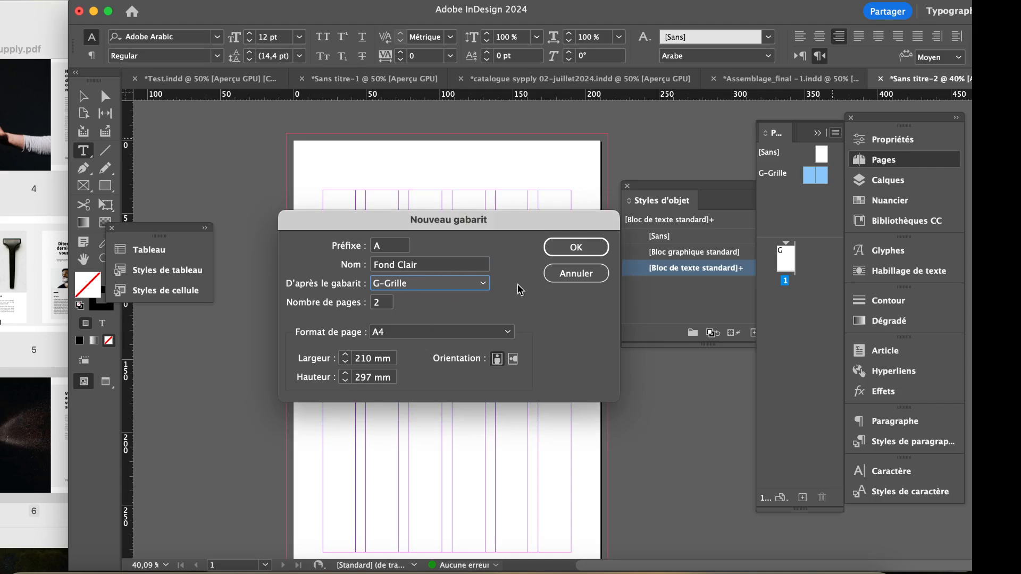
left_click(577, 248)
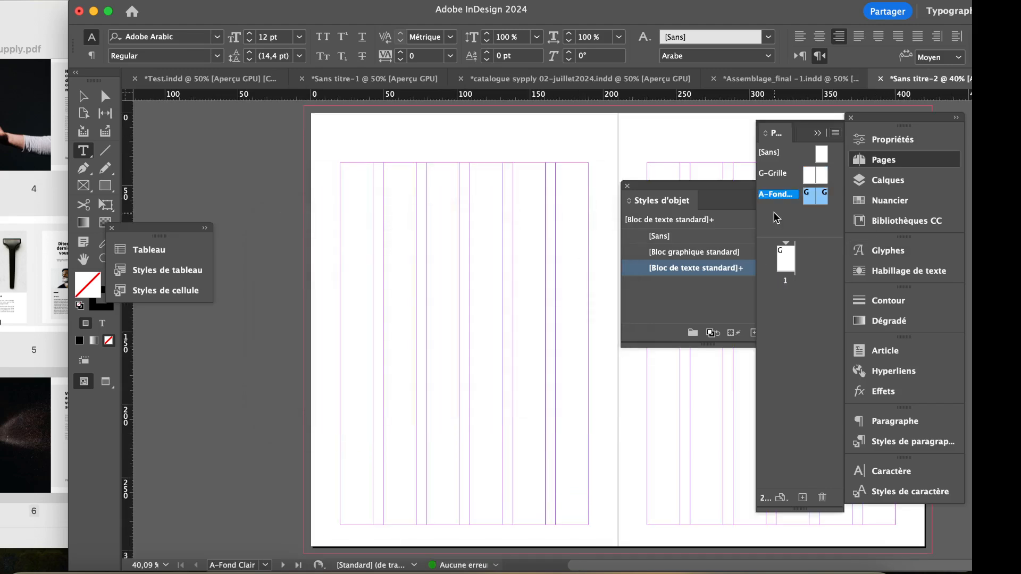
Step: Create a two-page A4 master with prefix B named Fond Fonce, based on no other master
left_click(838, 133)
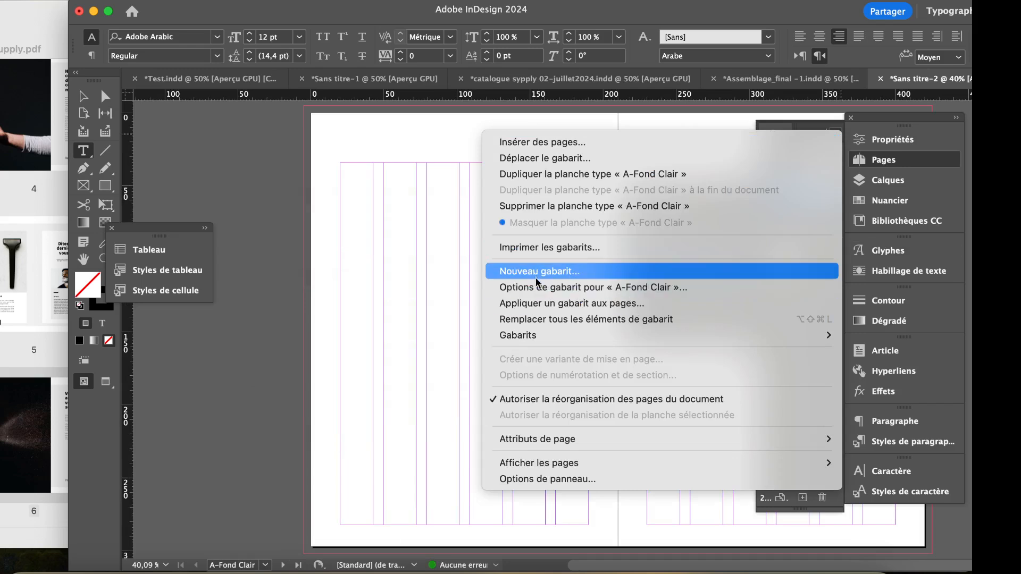
left_click(867, 161)
left_click(867, 159)
left_click(866, 160)
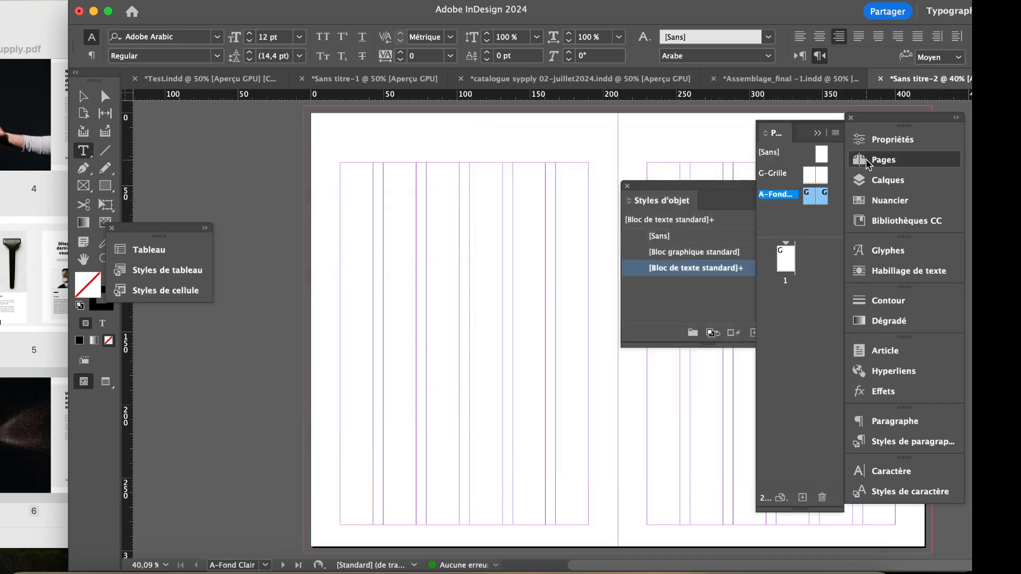
left_click(836, 133)
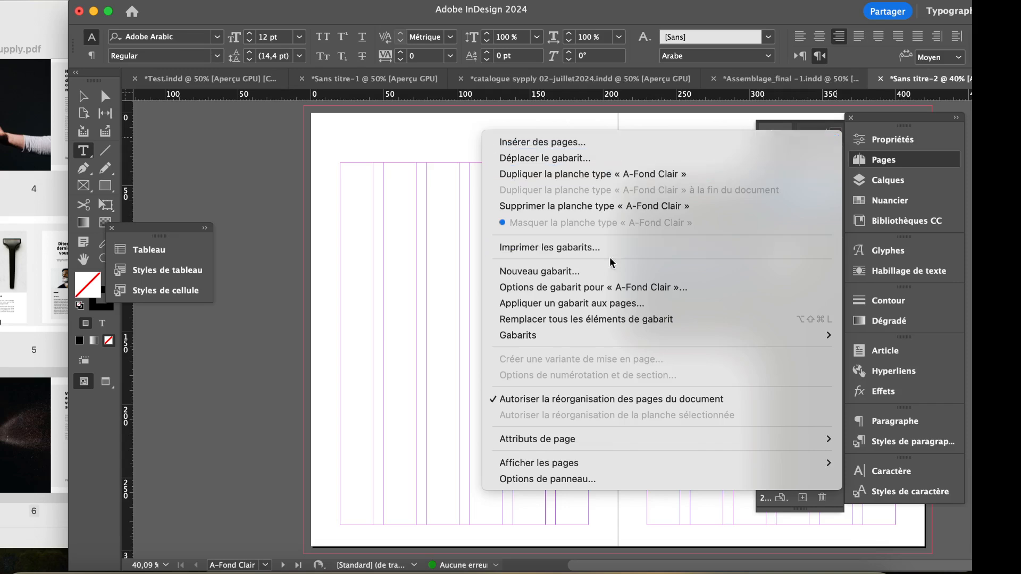
left_click(557, 272)
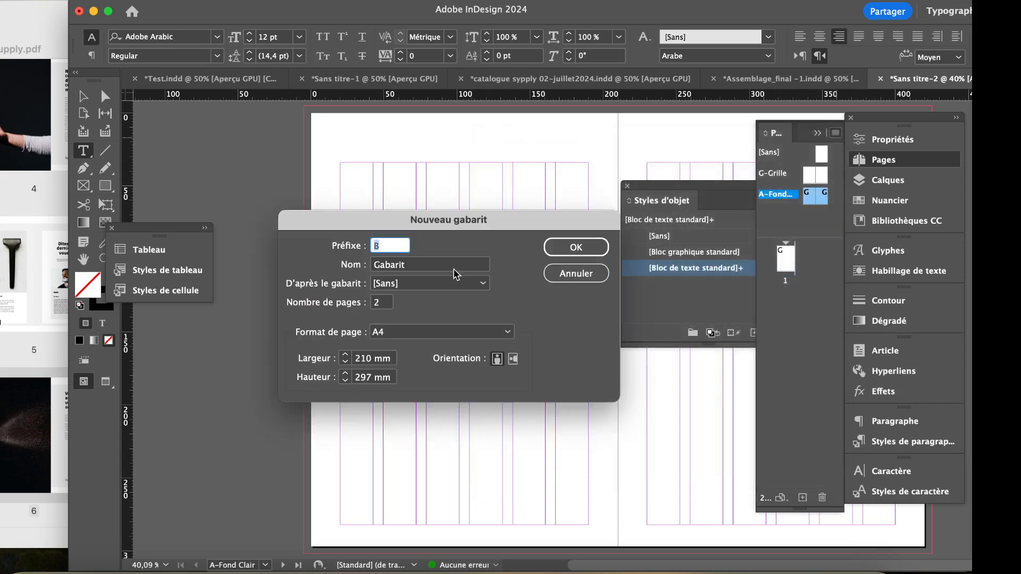
left_click_drag(417, 267, 326, 259)
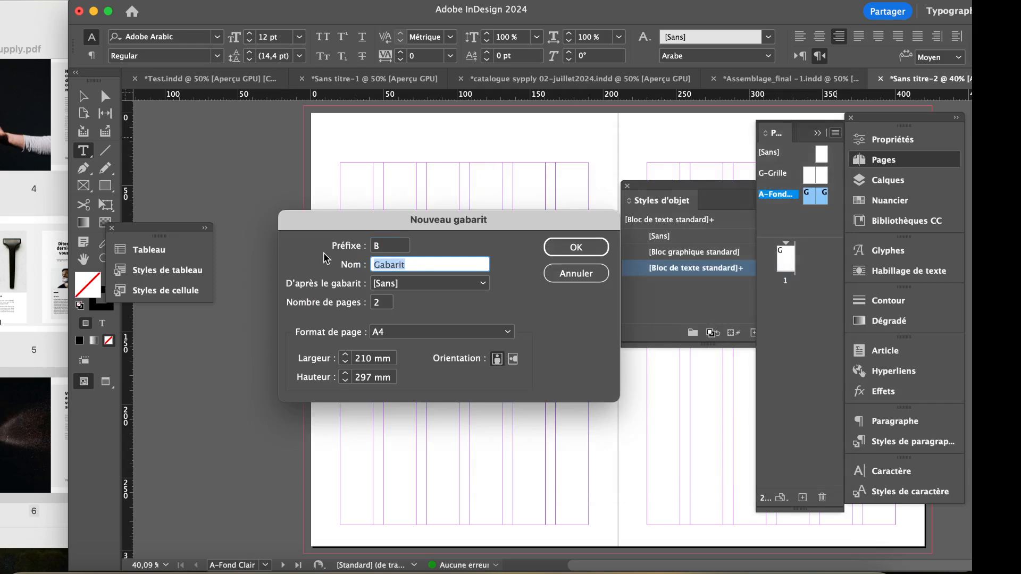
type("Fond Fonce")
left_click(378, 285)
left_click(507, 307)
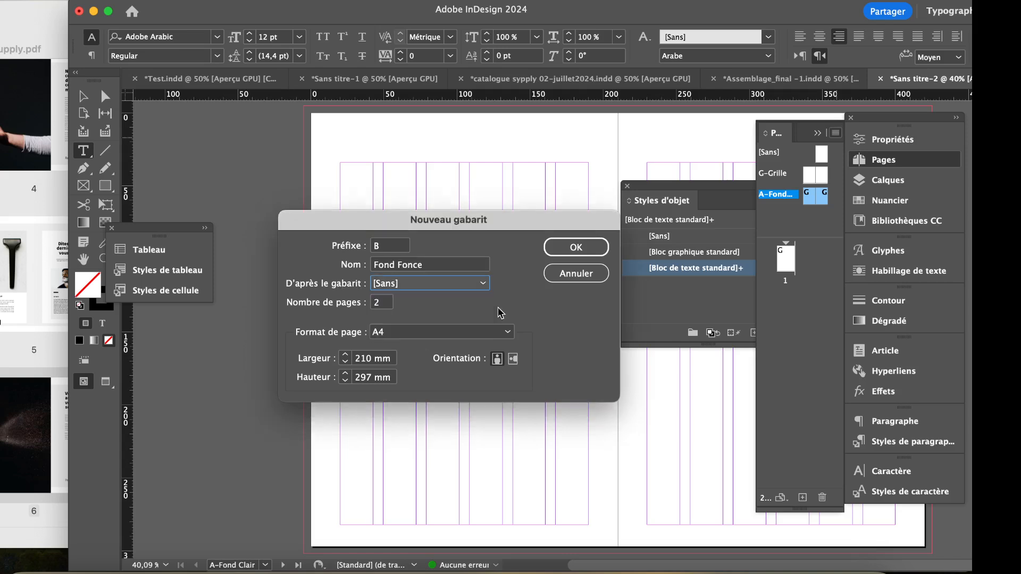
left_click(580, 250)
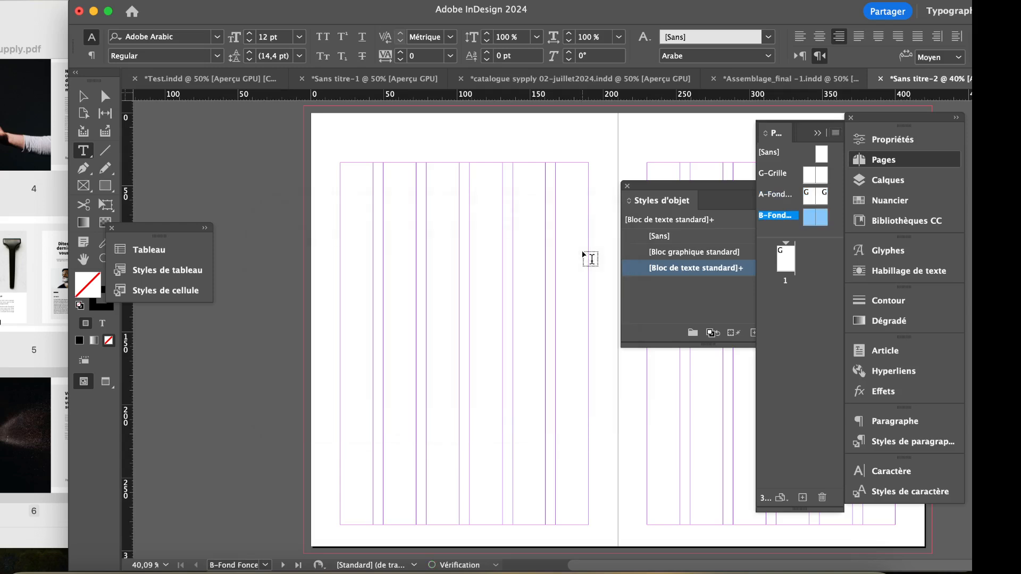
Step: Apply the G-Grille master to both pages of the B-Fond Fonce master spread
left_click(808, 177)
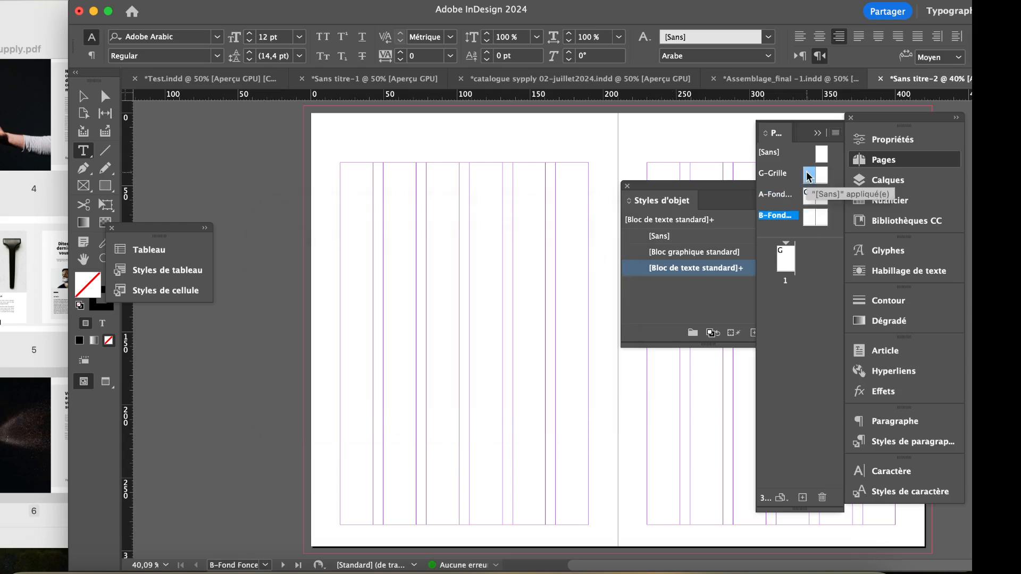
left_click_drag(807, 177, 808, 218)
left_click_drag(826, 177, 826, 223)
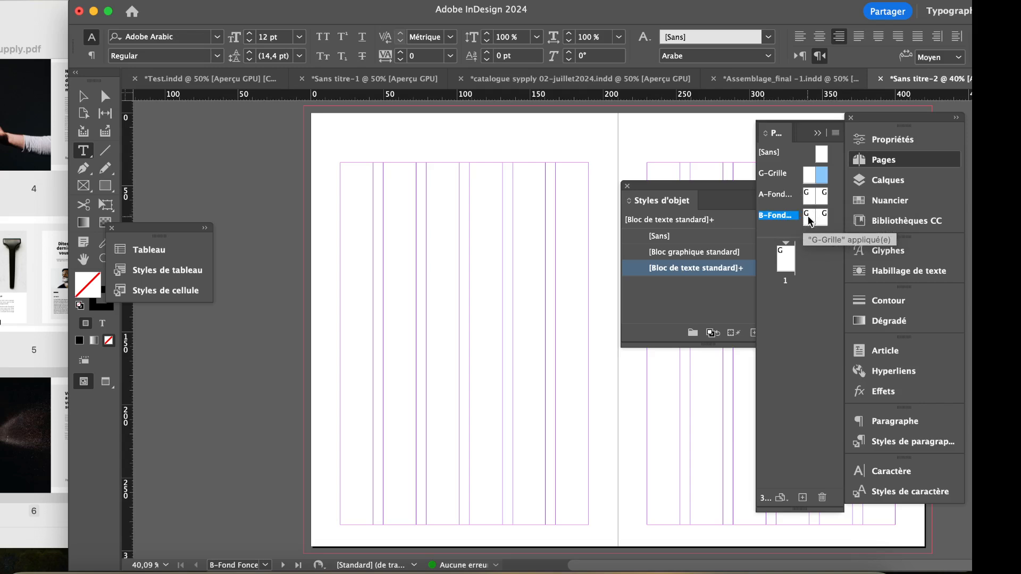
Step: Check in the master options of B-Fond Fonce which master it is based on
right_click(789, 223)
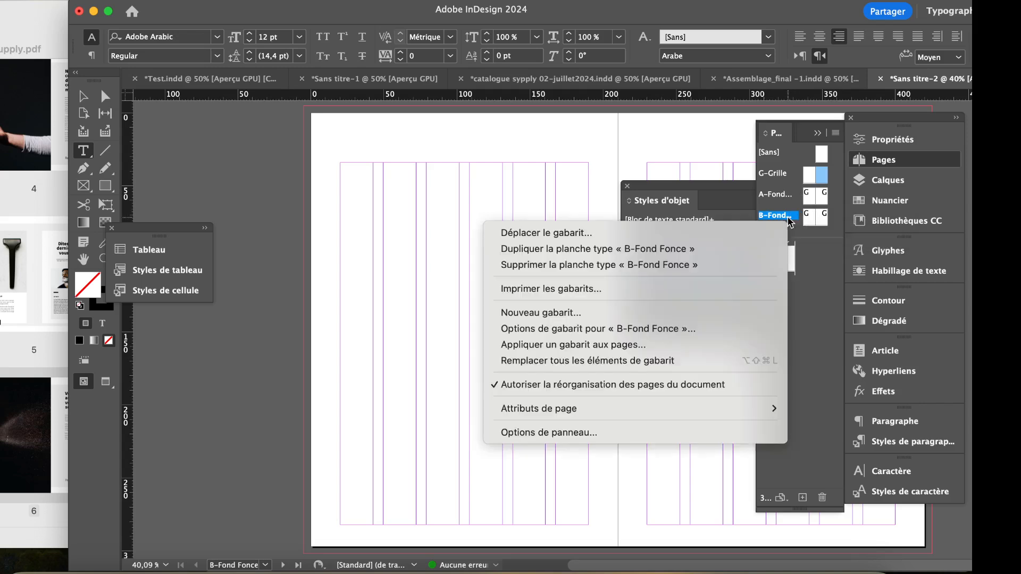
left_click(646, 327)
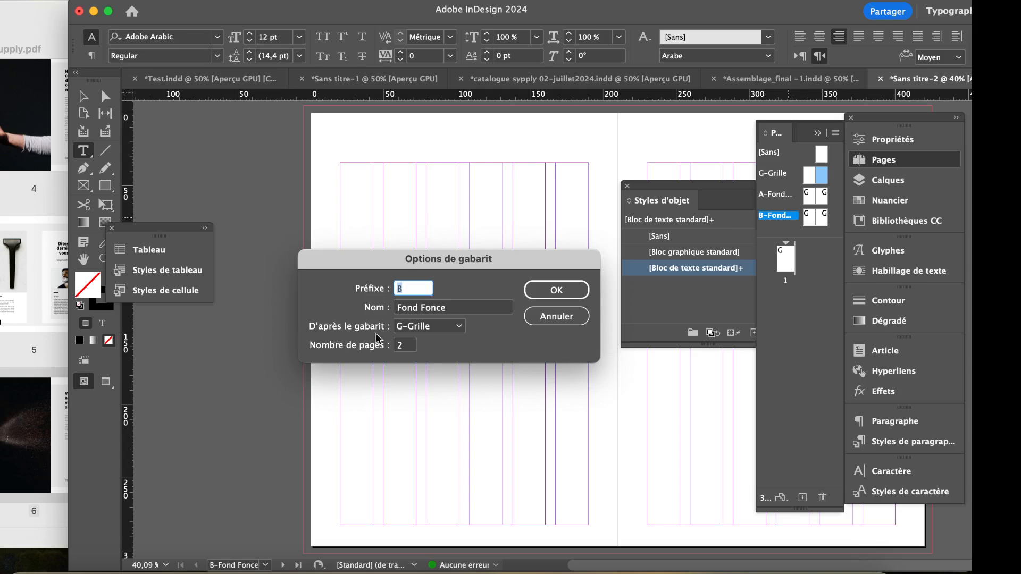
left_click(458, 326)
left_click(502, 346)
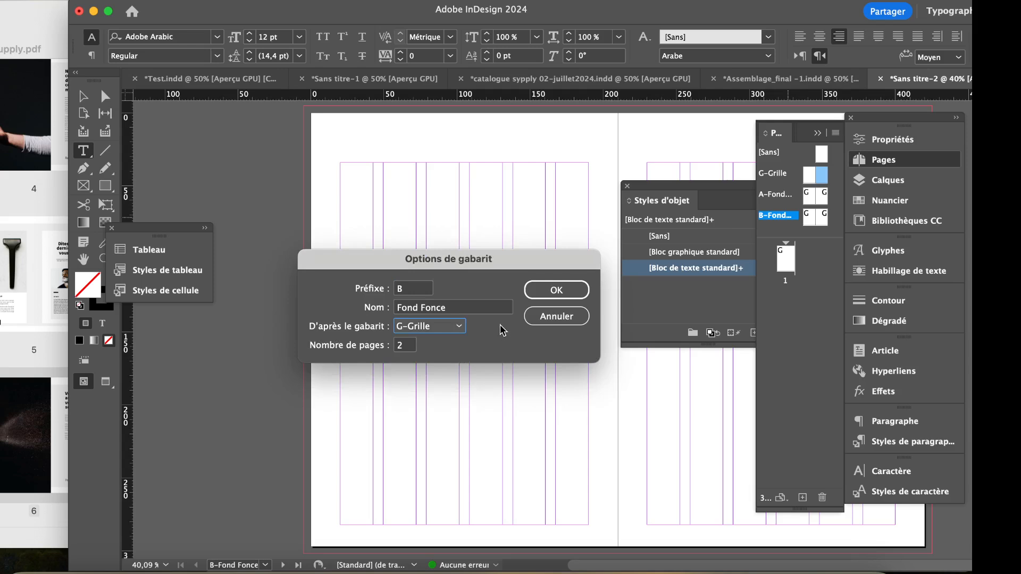
left_click(558, 292)
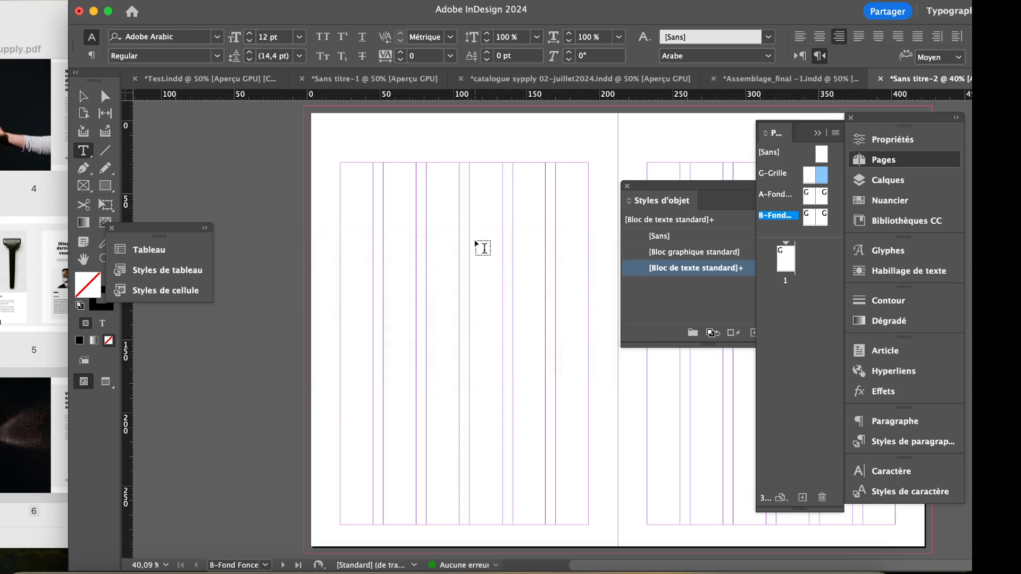
scroll(483, 248, "right", 5)
scroll(483, 248, "up", 2)
scroll(483, 248, "down", 1)
scroll(483, 248, "left", 1)
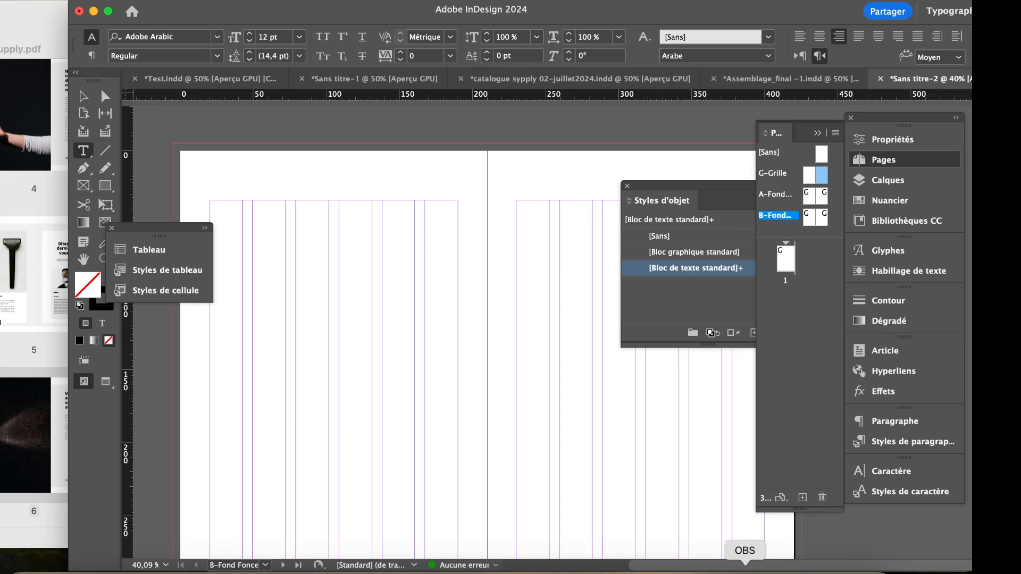
left_click(745, 571)
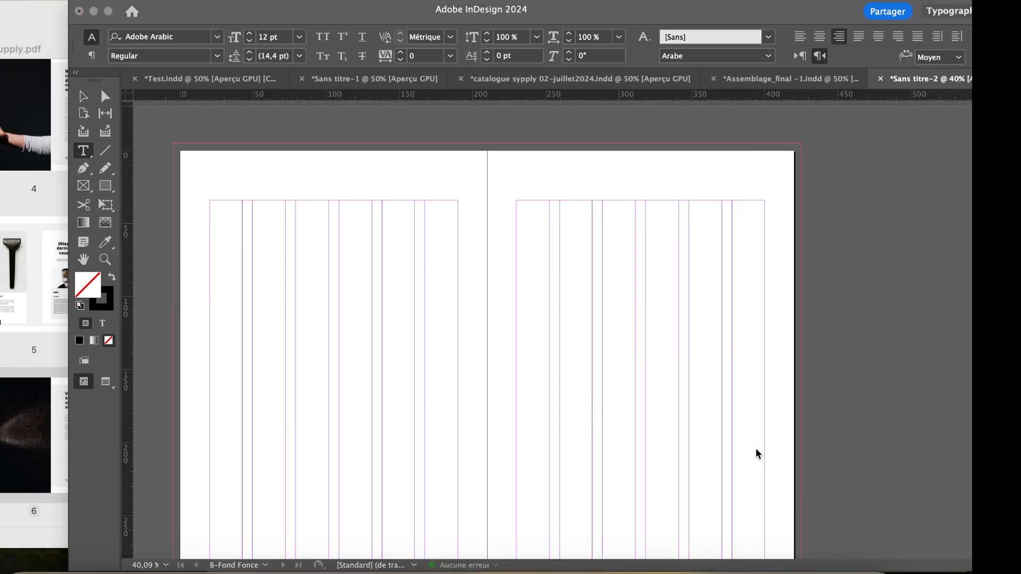